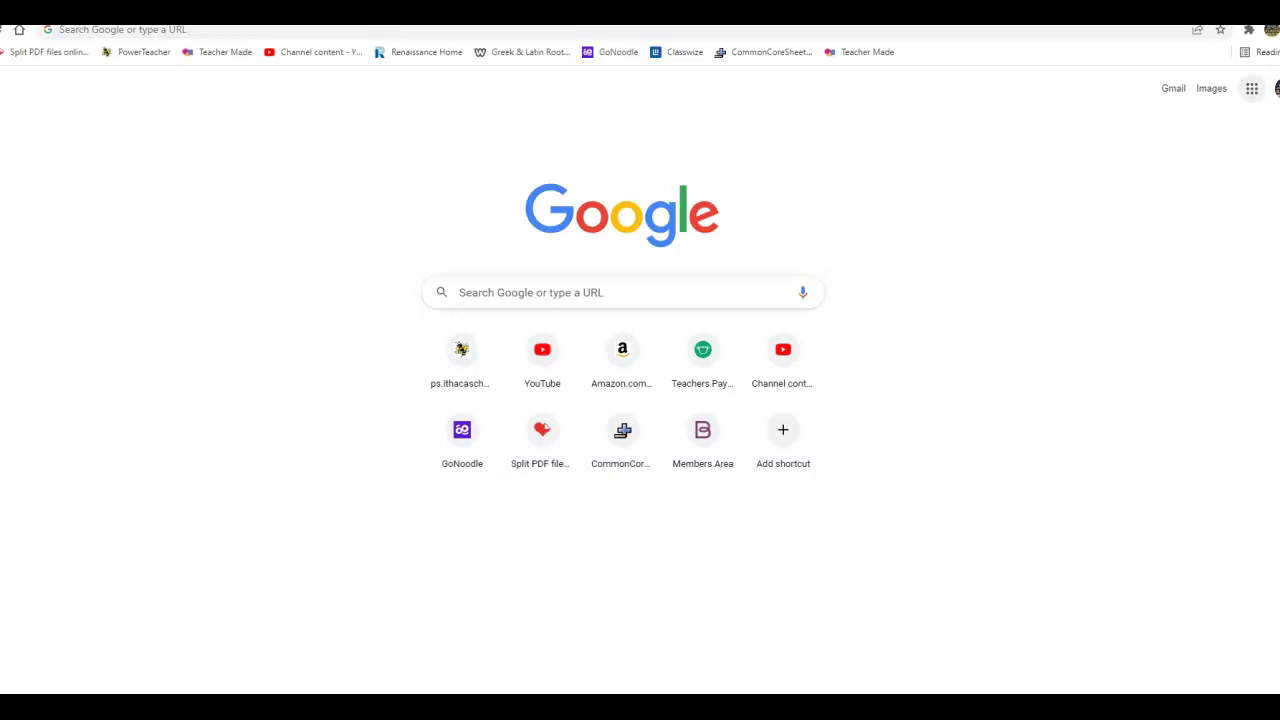
# Move the Book Cover for March is Reading Month assignment below the Weekly Planner in the 2021-2022 classwork and open its document
pyautogui.click(1251, 88)
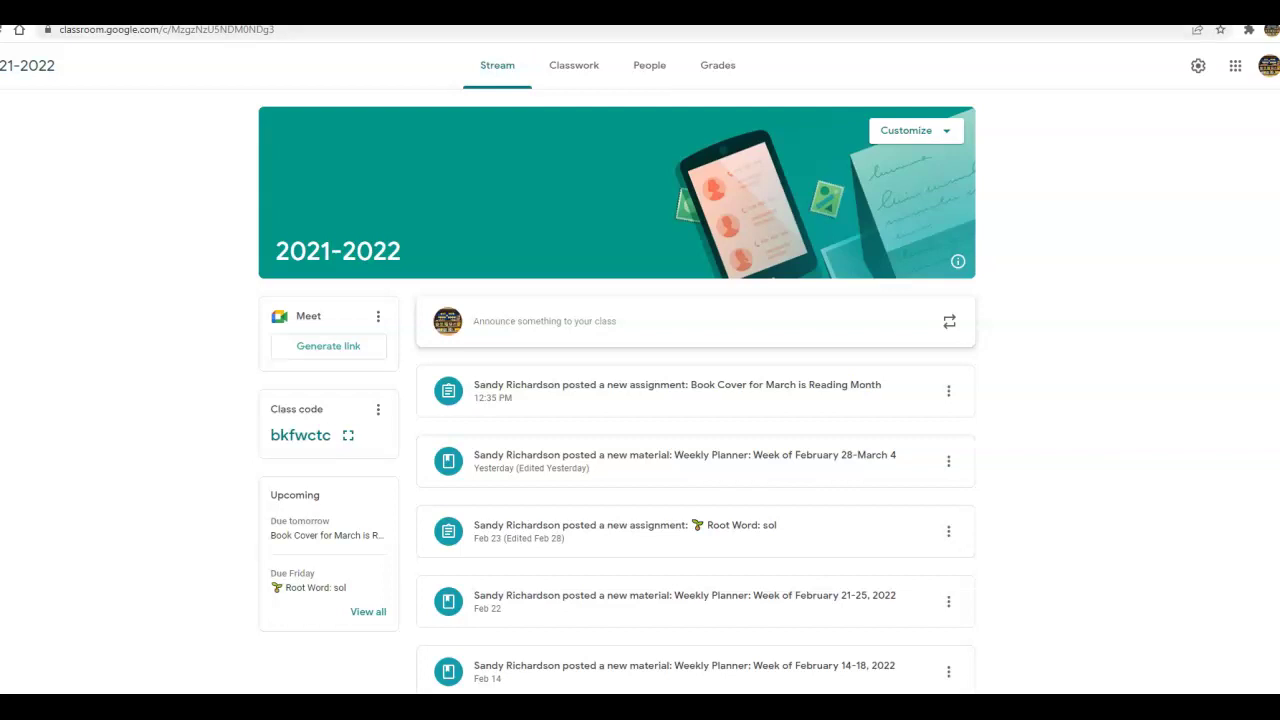
pyautogui.click(574, 65)
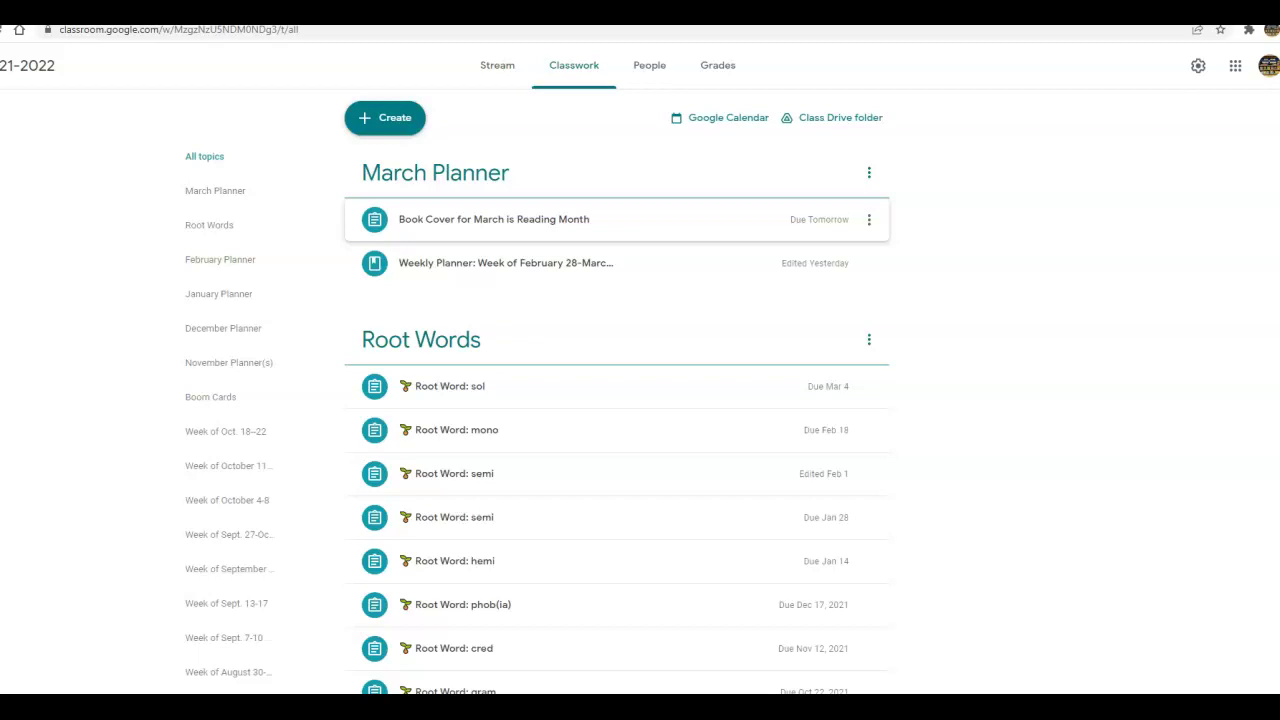
pyautogui.moveTo(860, 219); pyautogui.dragTo(860, 263)
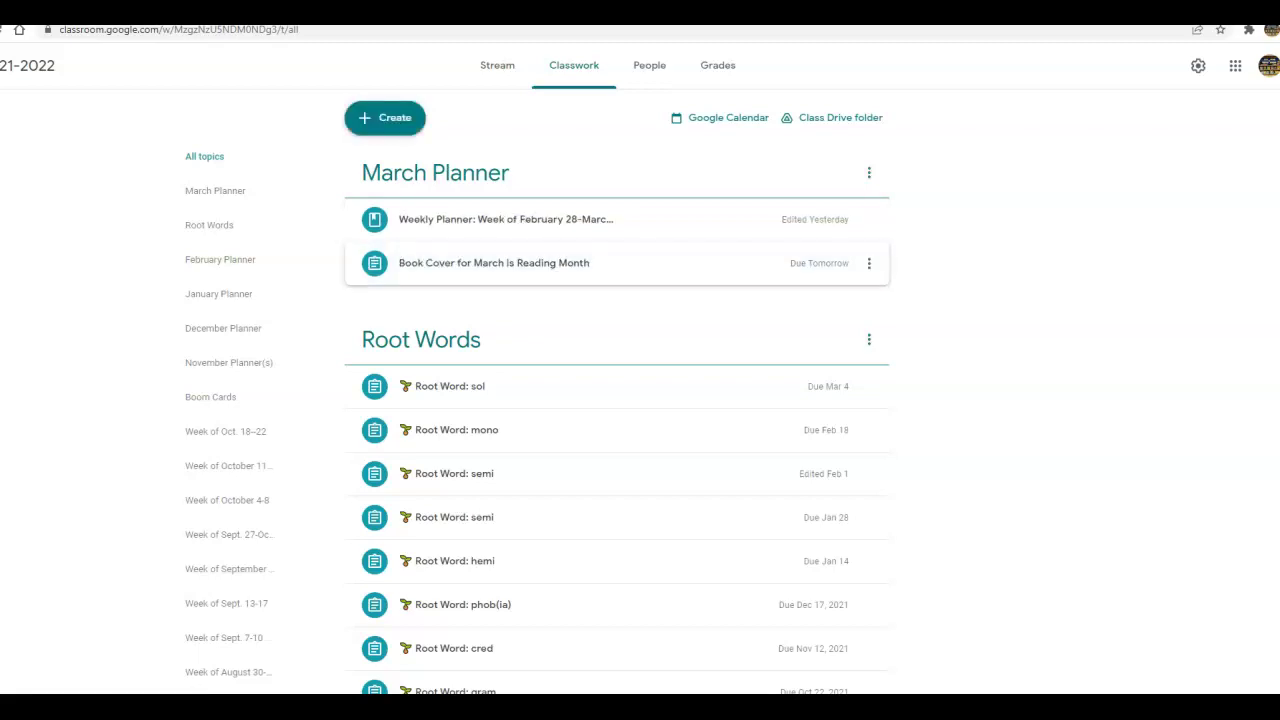
pyautogui.click(494, 263)
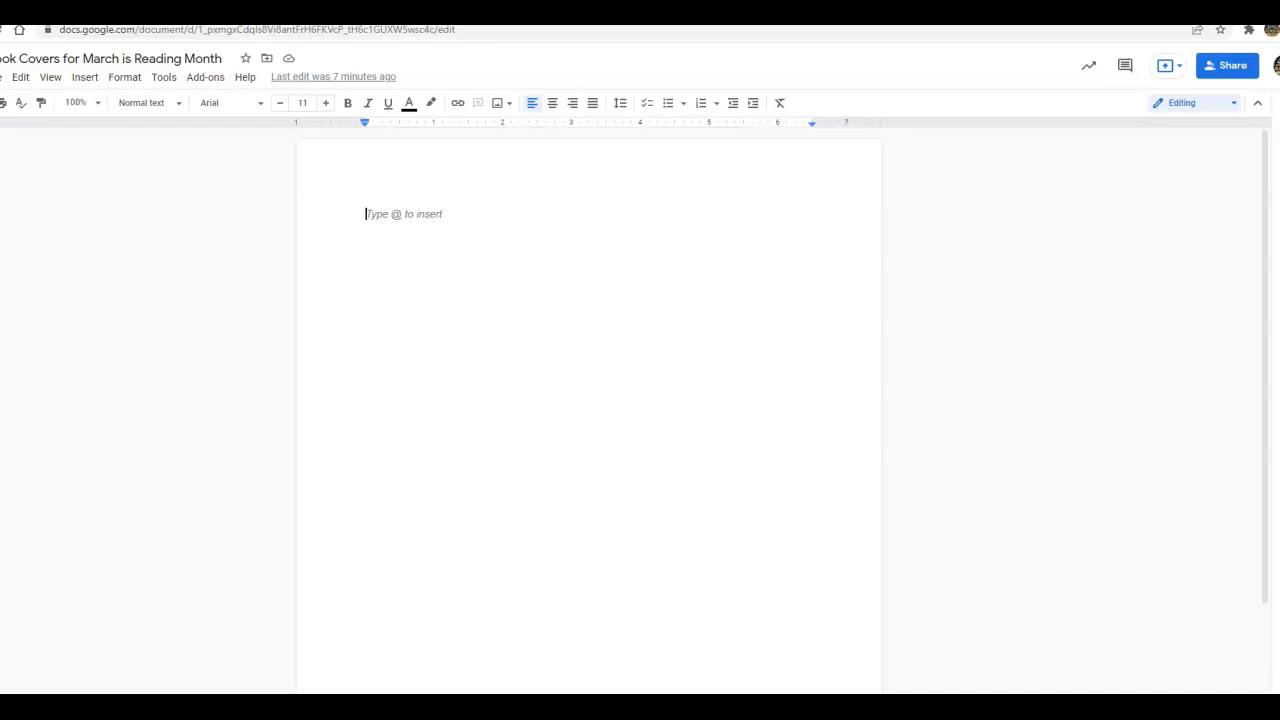
# Search Google for "heidi book" in a new browser tab, refining it to image results for "heidi book cover"
pyautogui.hotkey('ctrl', 't')
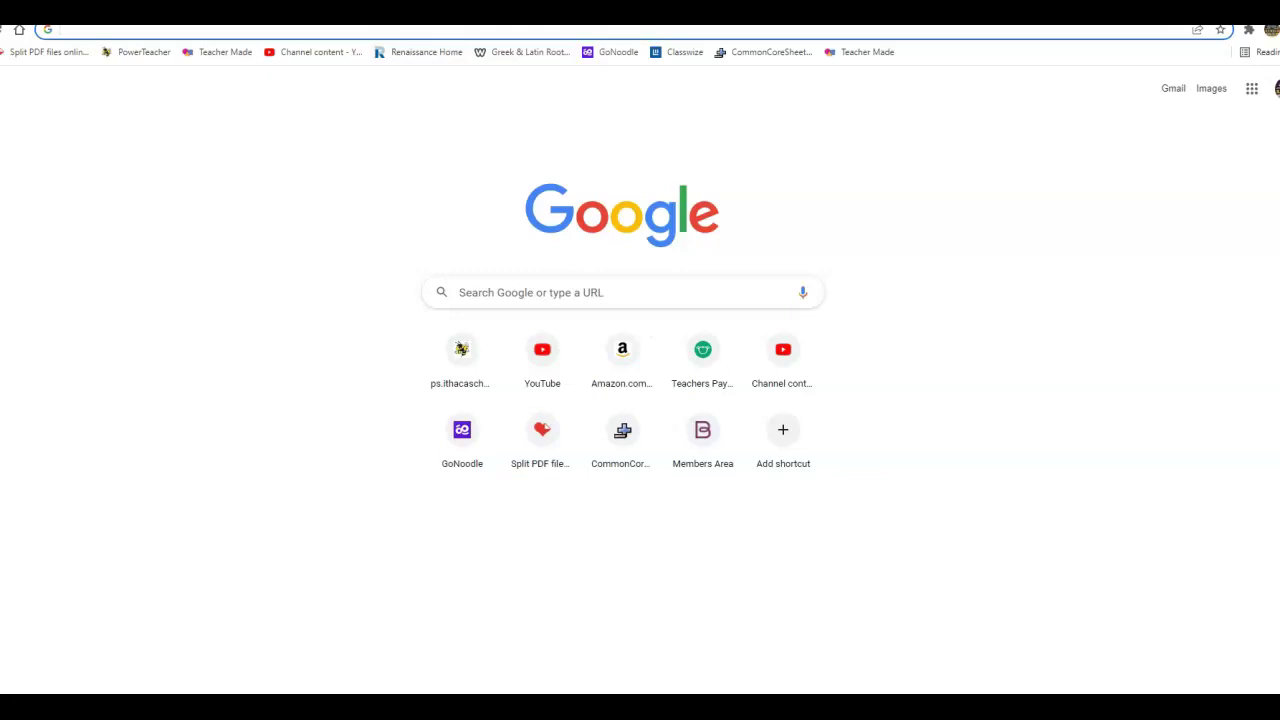
pyautogui.click(460, 292)
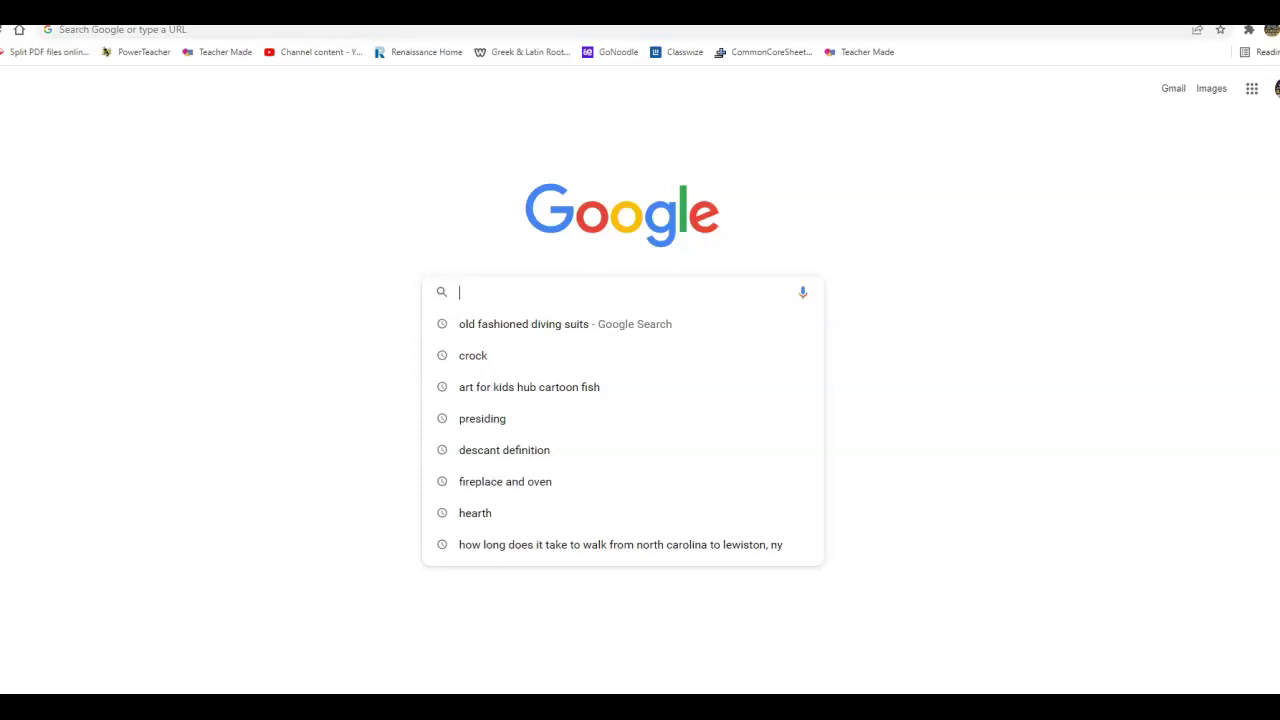
pyautogui.write('h')
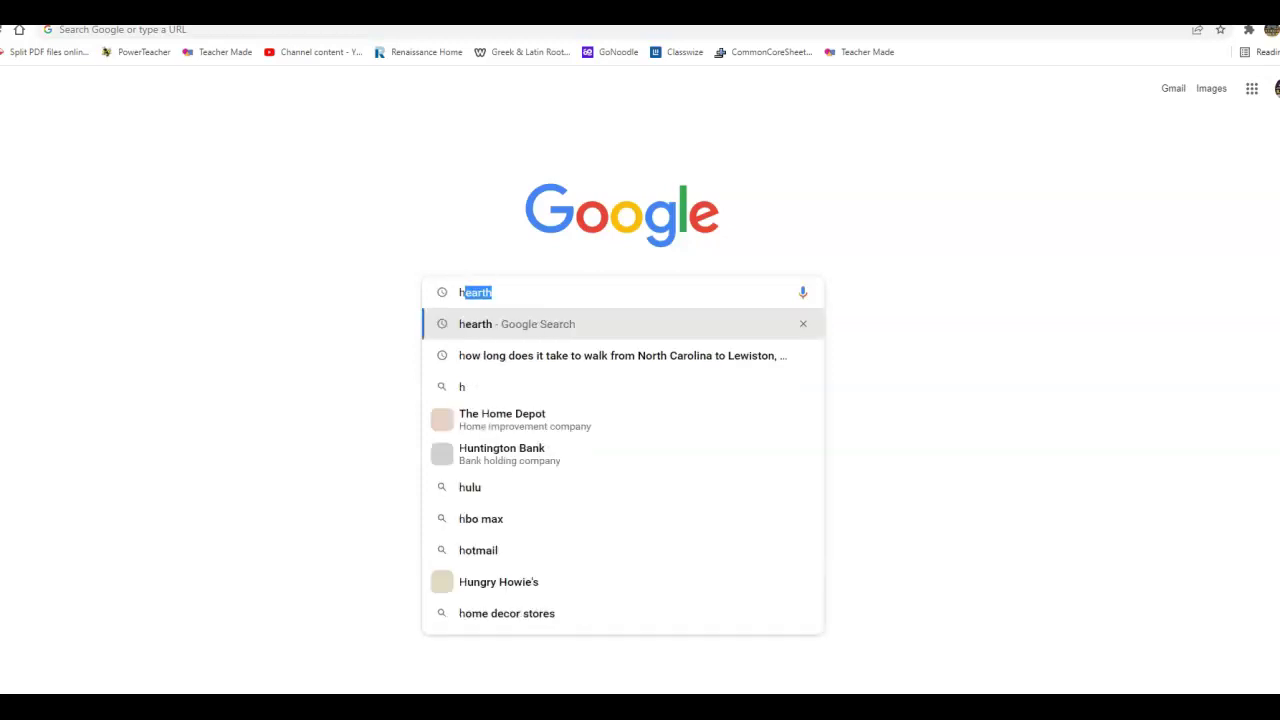
pyautogui.write('eidi ')
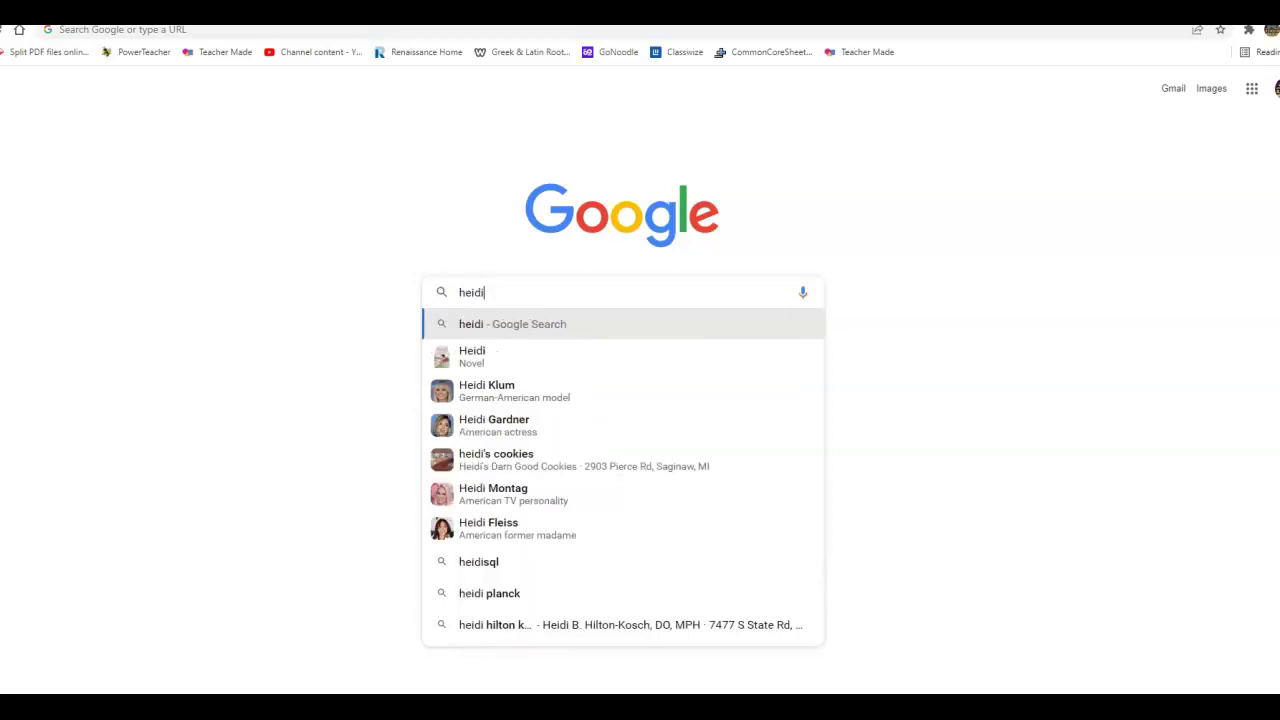
pyautogui.write('book')
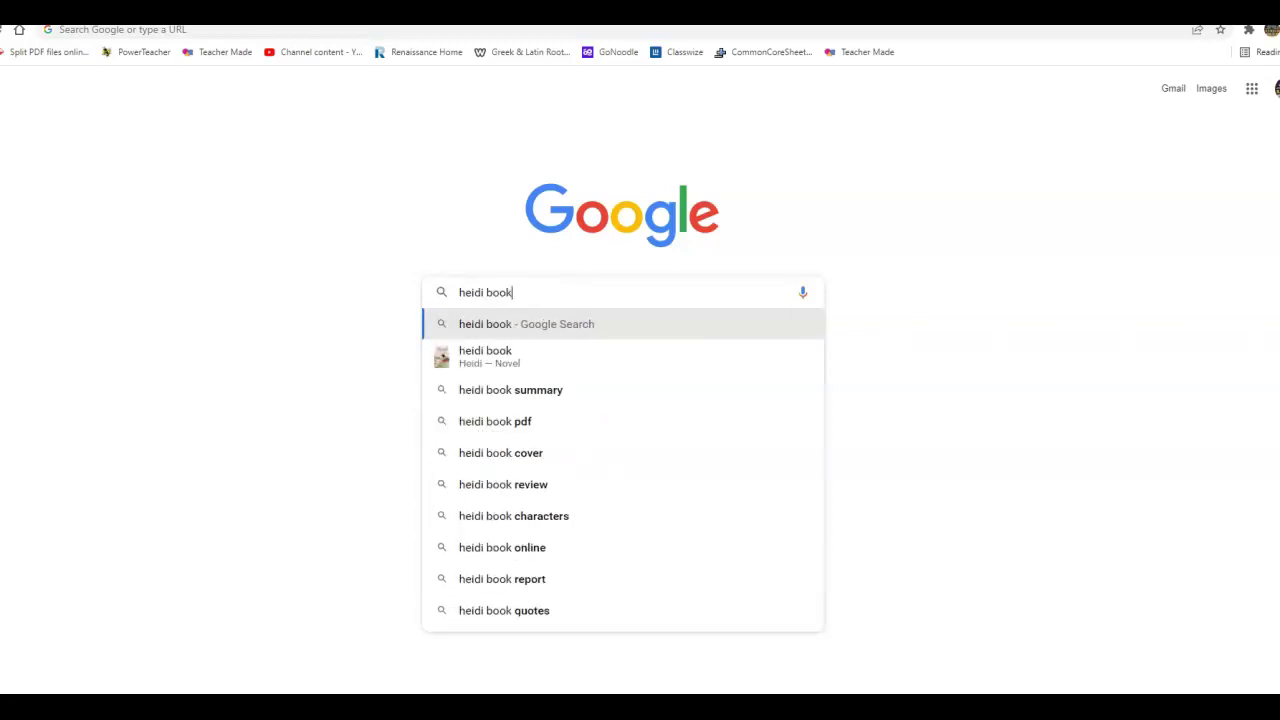
pyautogui.press('Return')
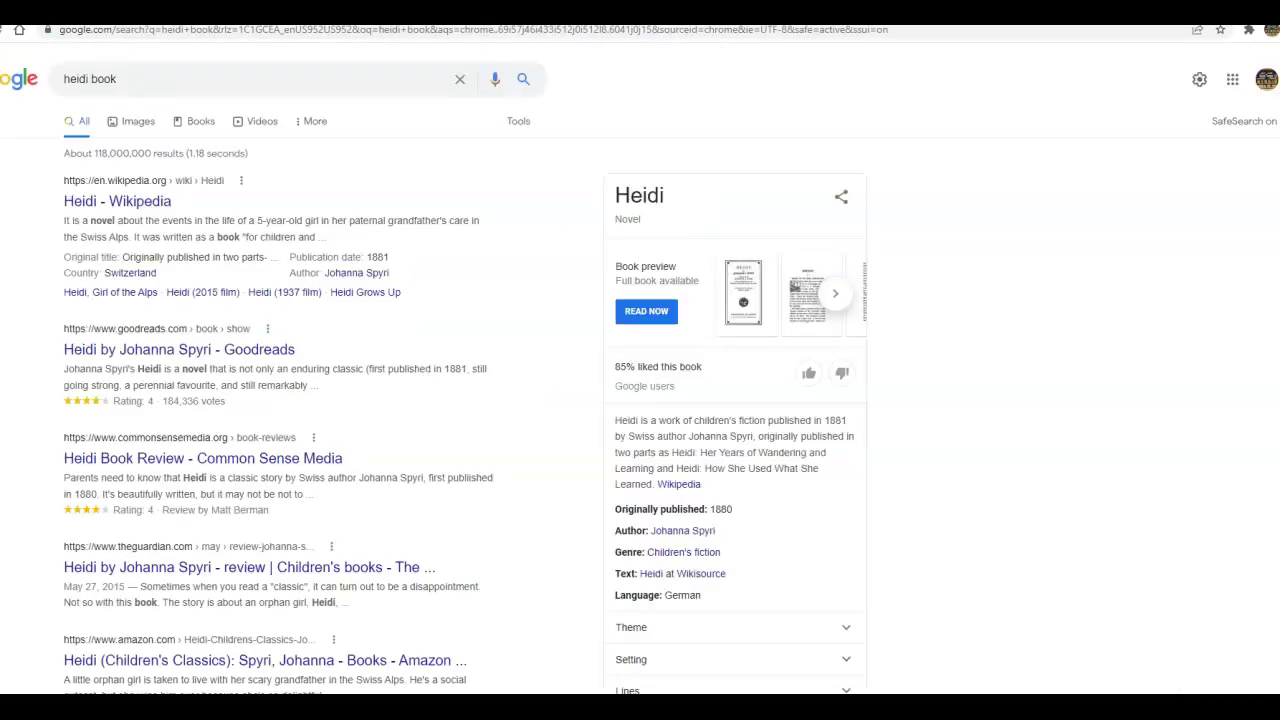
pyautogui.click(117, 79)
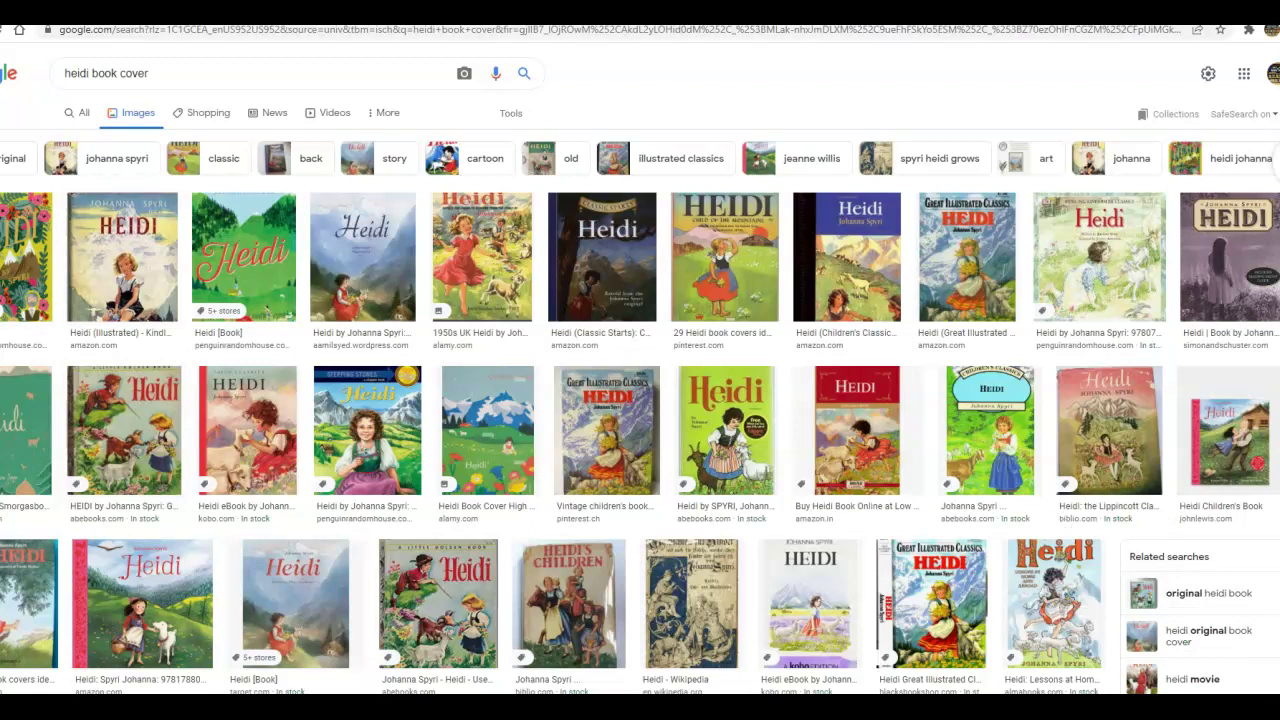
# Return to the book covers document and place the Heidi cover image in the first cell of a table with four columns and seven rows
pyautogui.hotkey('ctrl', 'Tab')
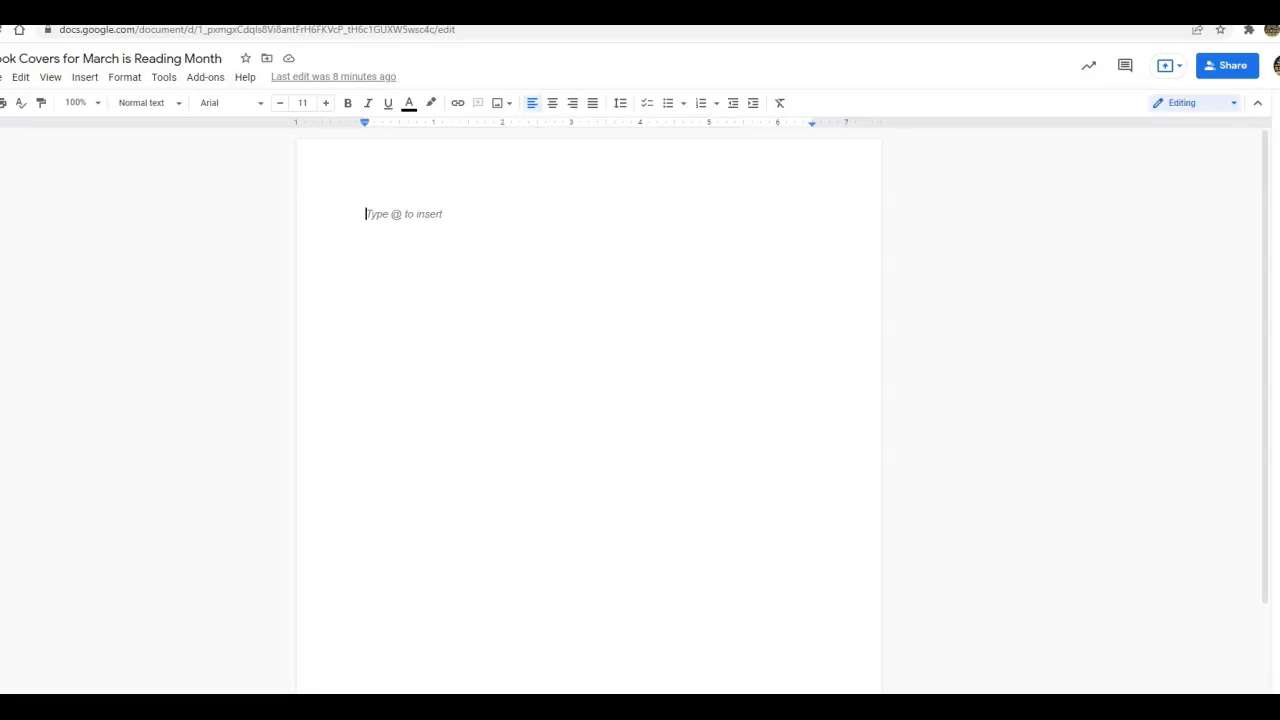
pyautogui.hotkey('ctrl', 'v')
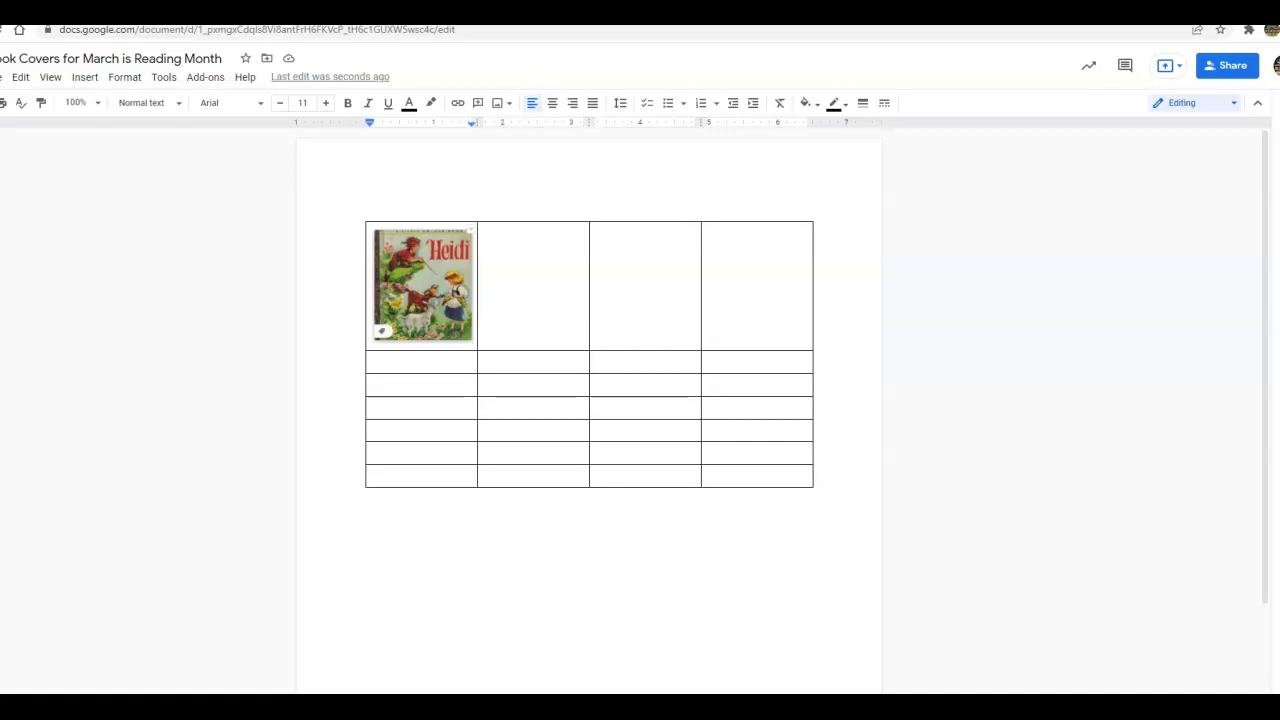
pyautogui.click(423, 285)
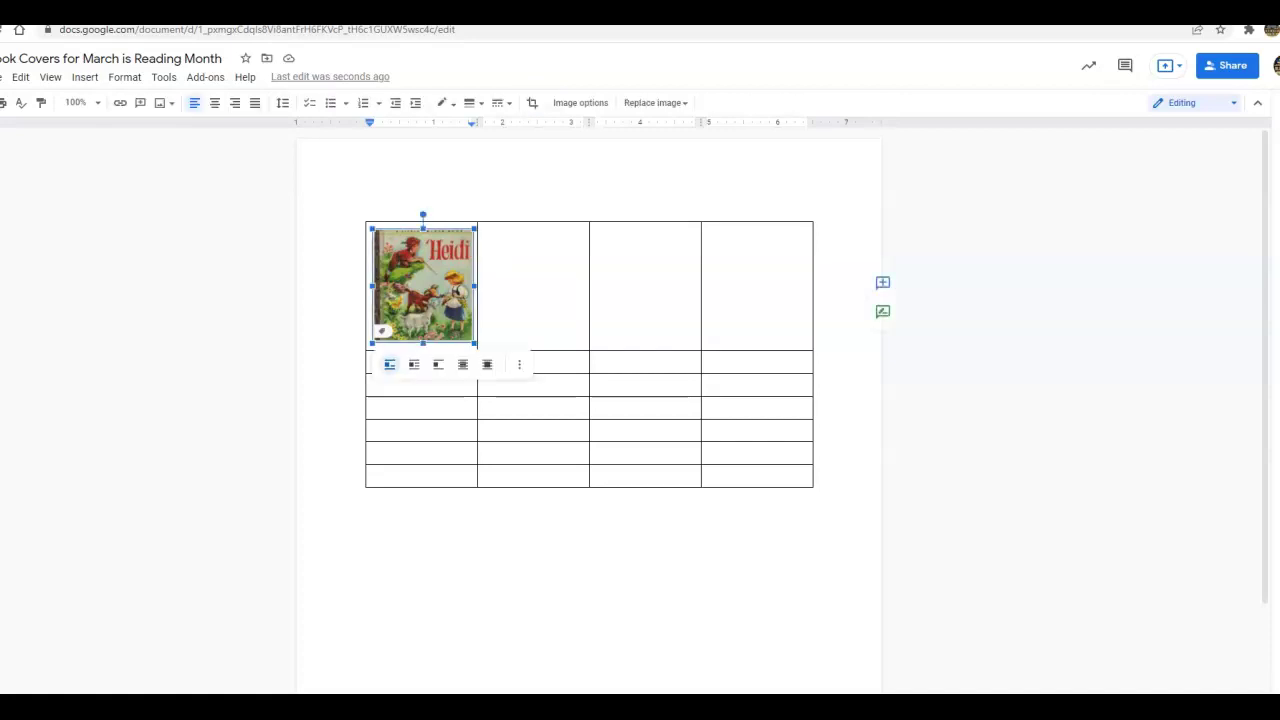
pyautogui.click(530, 285)
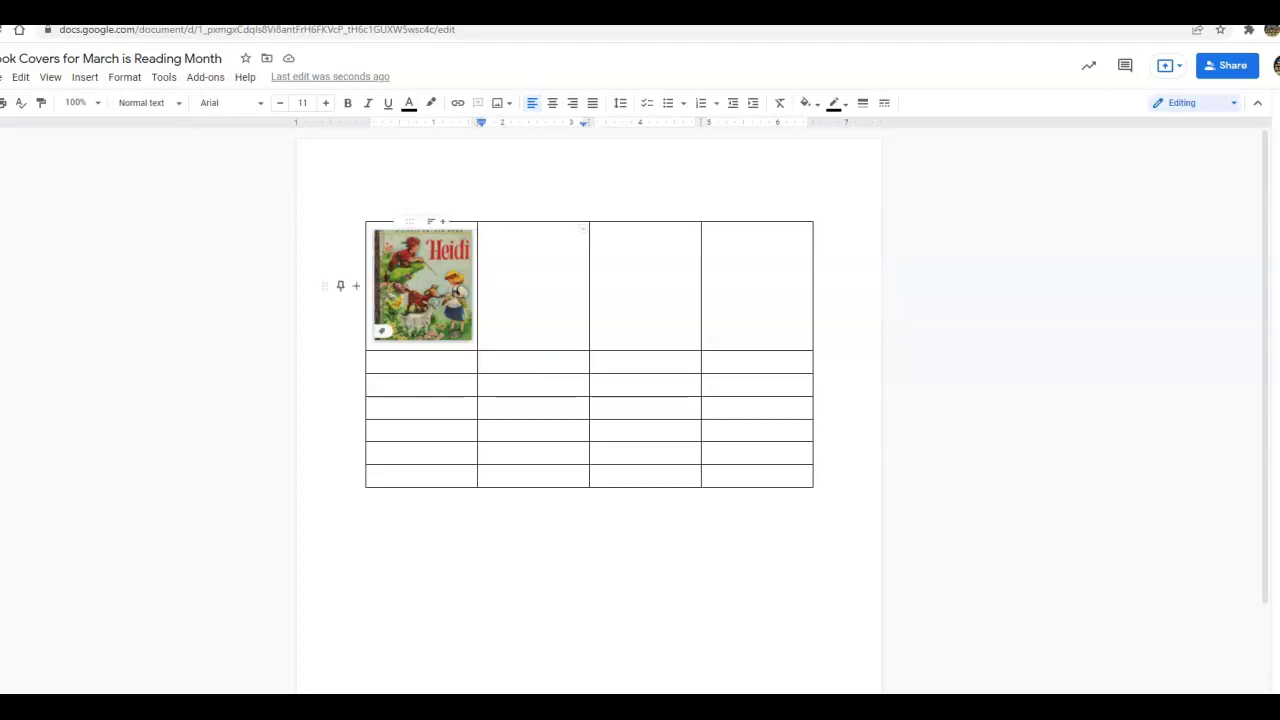
pyautogui.click(423, 285)
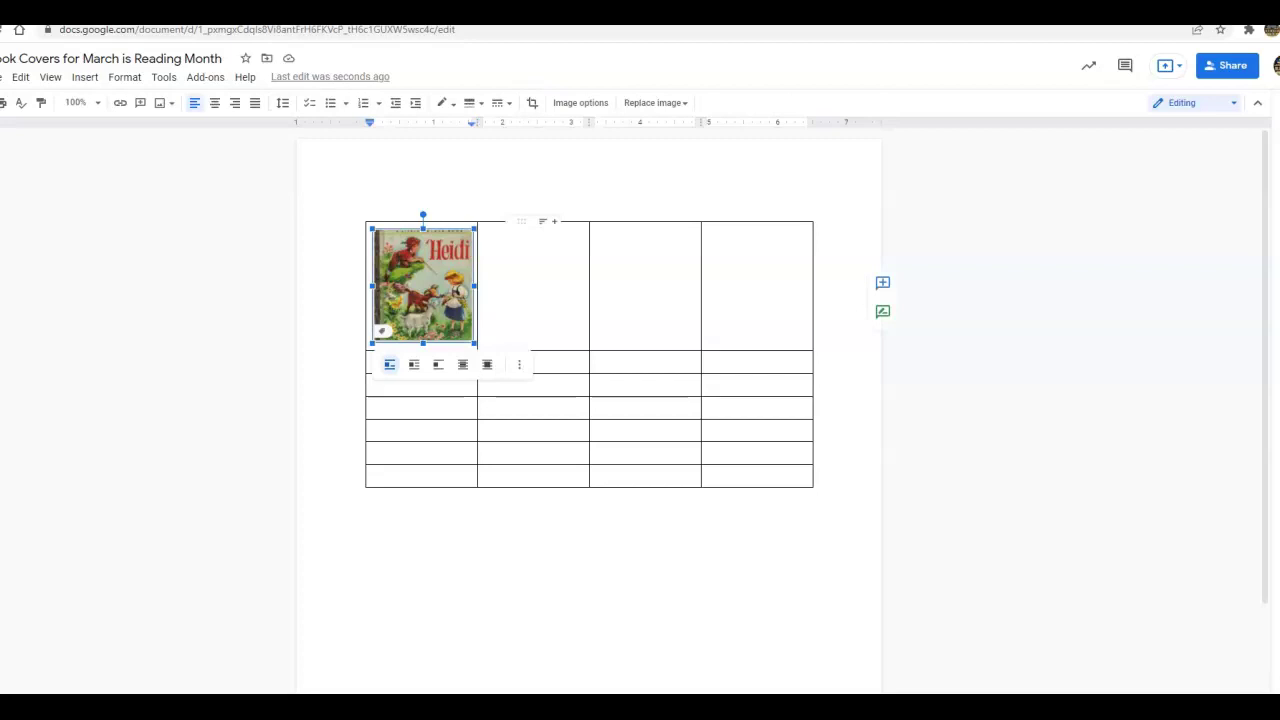
# Add a caption below the Heidi cover with the teacher's title and name in possessive form followed by "Book"
pyautogui.click(476, 340)
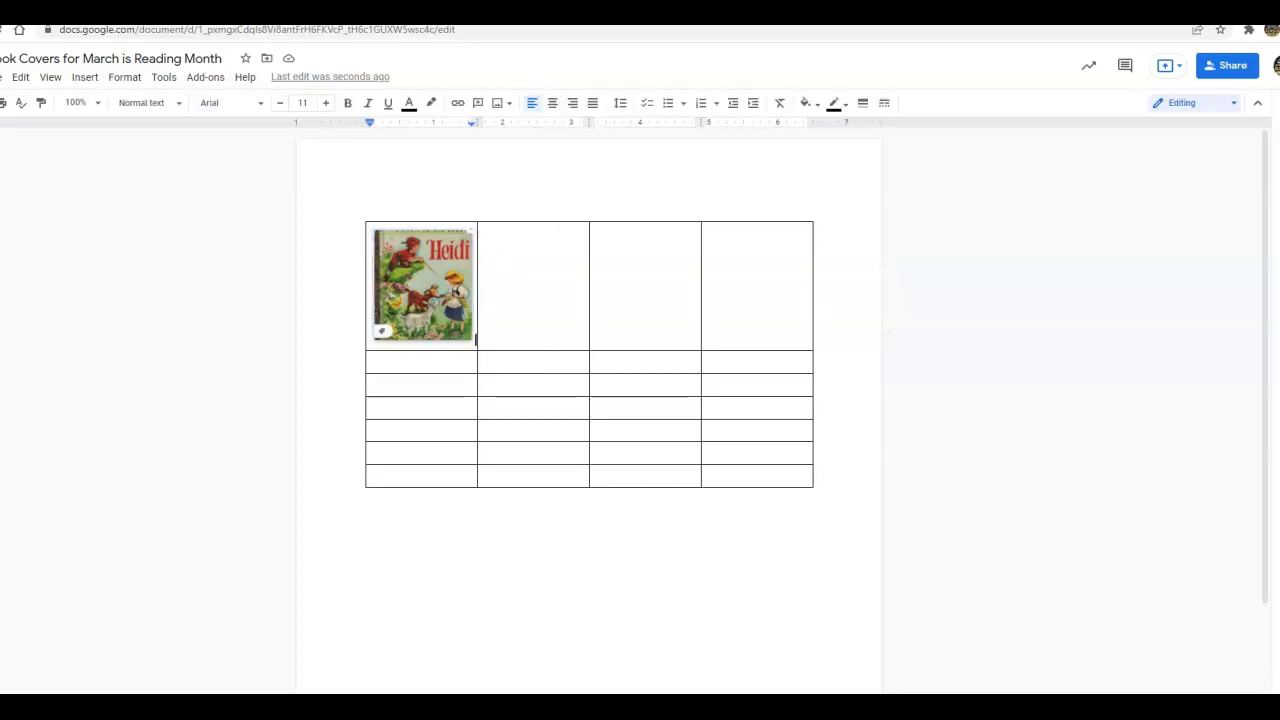
pyautogui.press('Return')
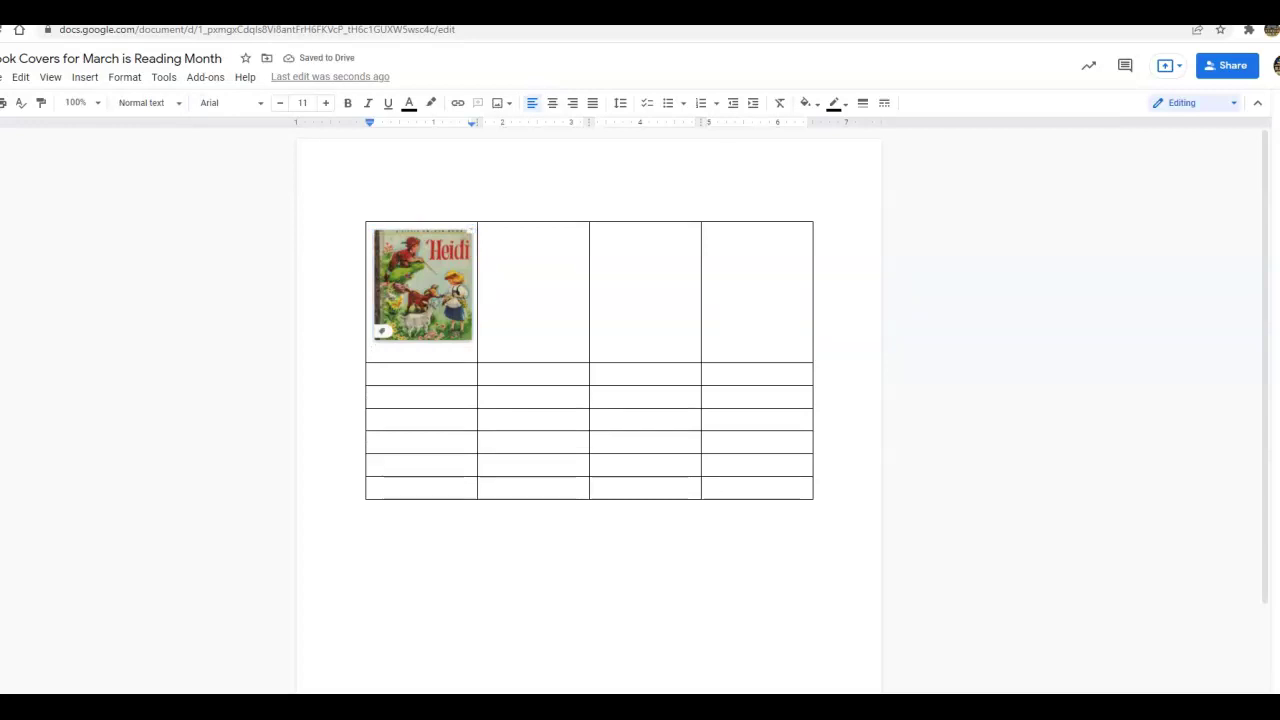
pyautogui.write('Ms')
pyautogui.press('BackSpace')
pyautogui.write('. Richards')
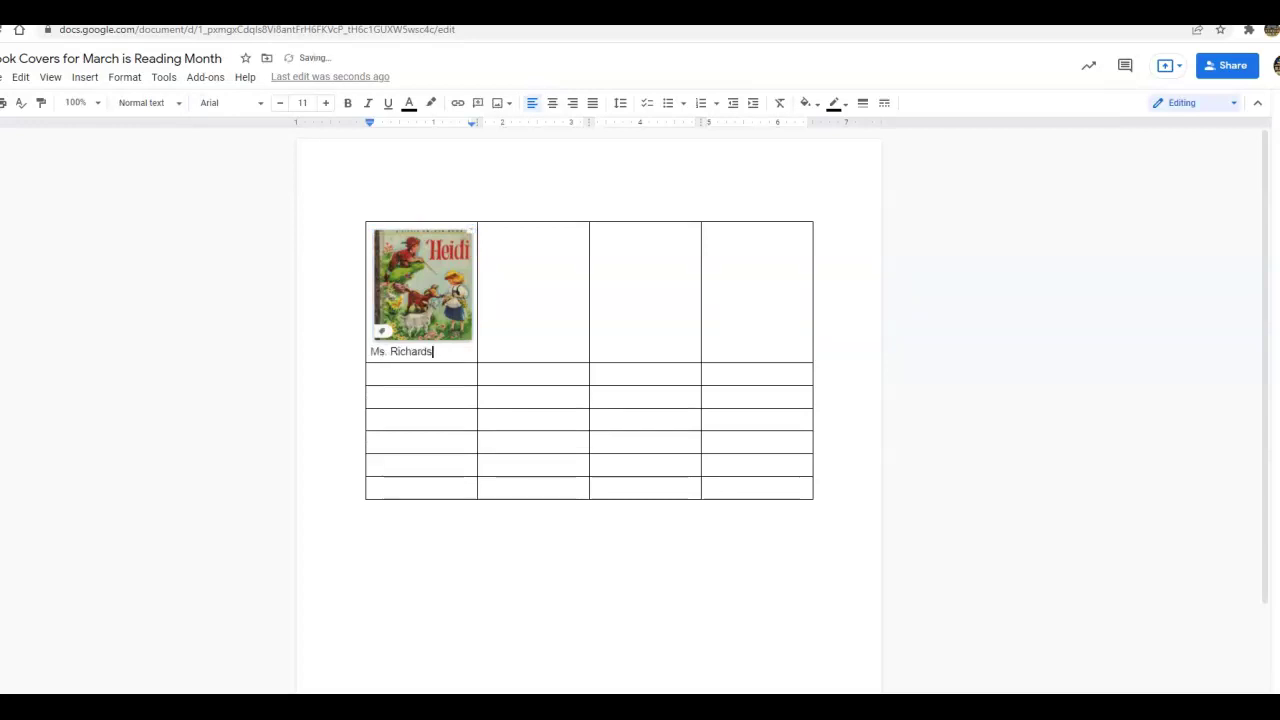
pyautogui.write("on's book")
pyautogui.press('BackSpace')
pyautogui.press('BackSpace')
pyautogui.press('BackSpace')
pyautogui.press('BackSpace')
pyautogui.write('Book')
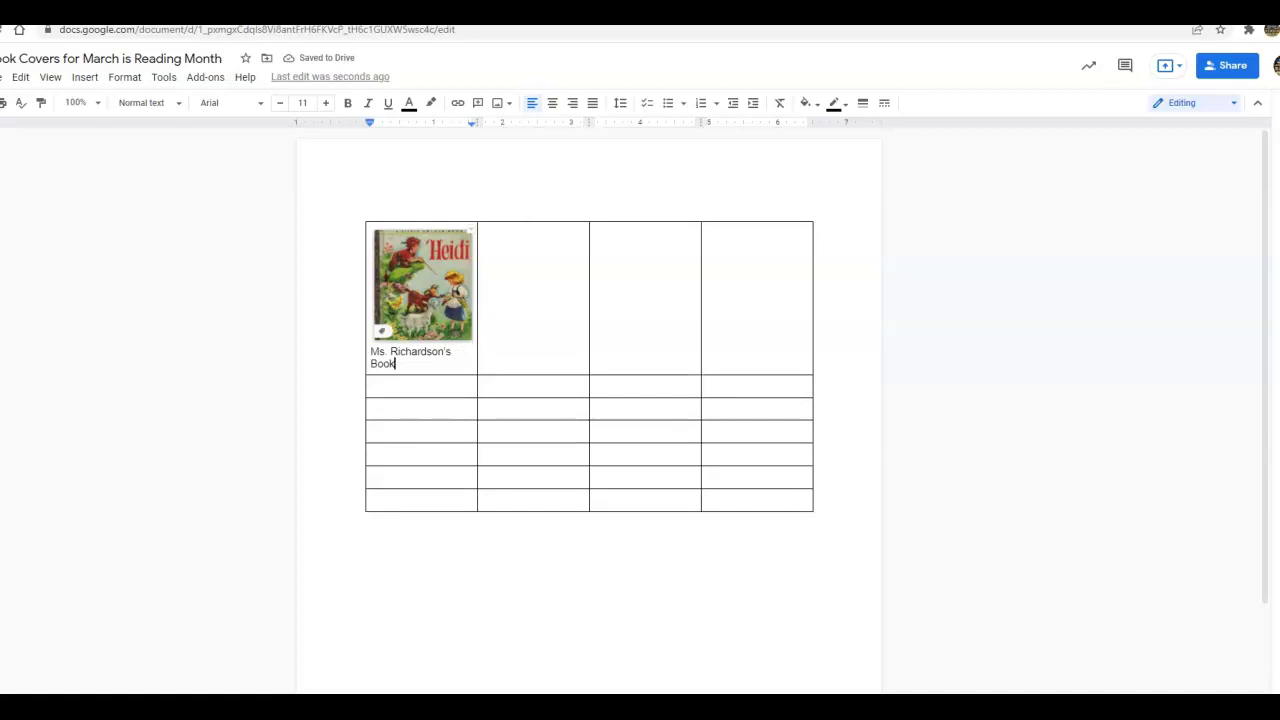
# Make the six empty table rows taller by adding a blank line in the first cell of each
pyautogui.click(371, 386)
pyautogui.press('Return')
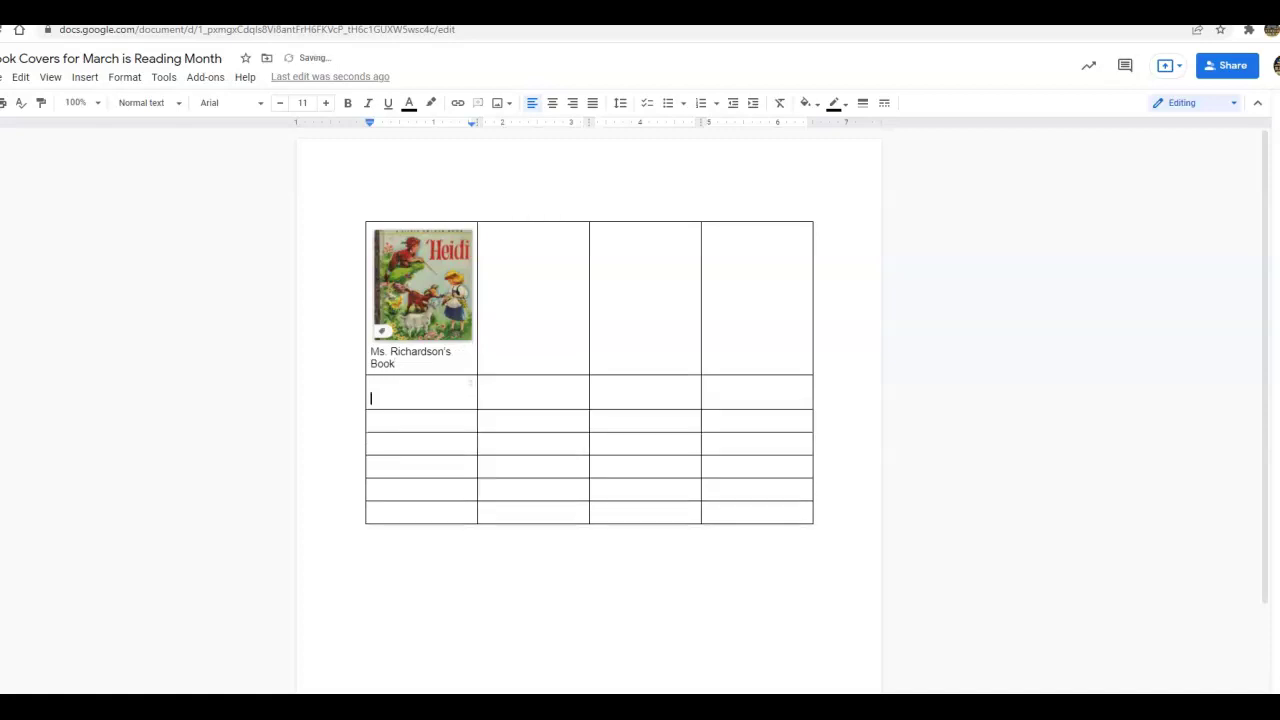
pyautogui.click(371, 420)
pyautogui.press('Return')
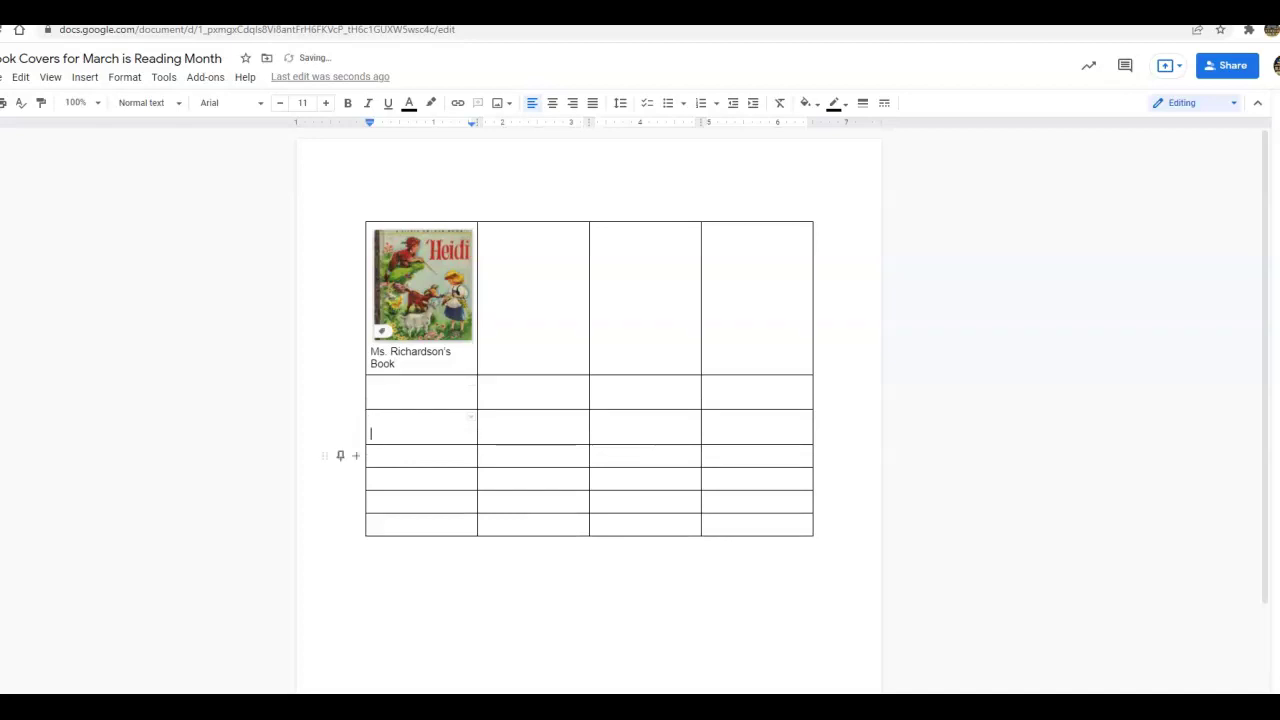
pyautogui.click(341, 456)
pyautogui.press('Return')
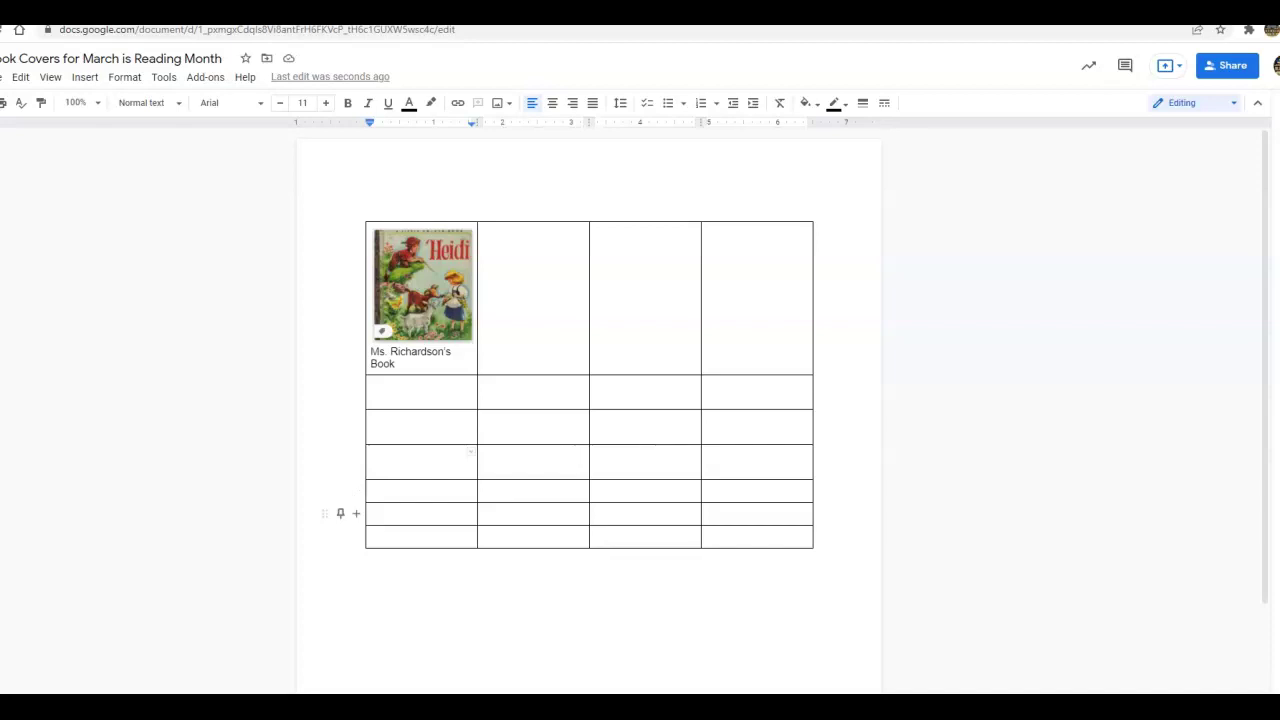
pyautogui.click(372, 489)
pyautogui.press('Return')
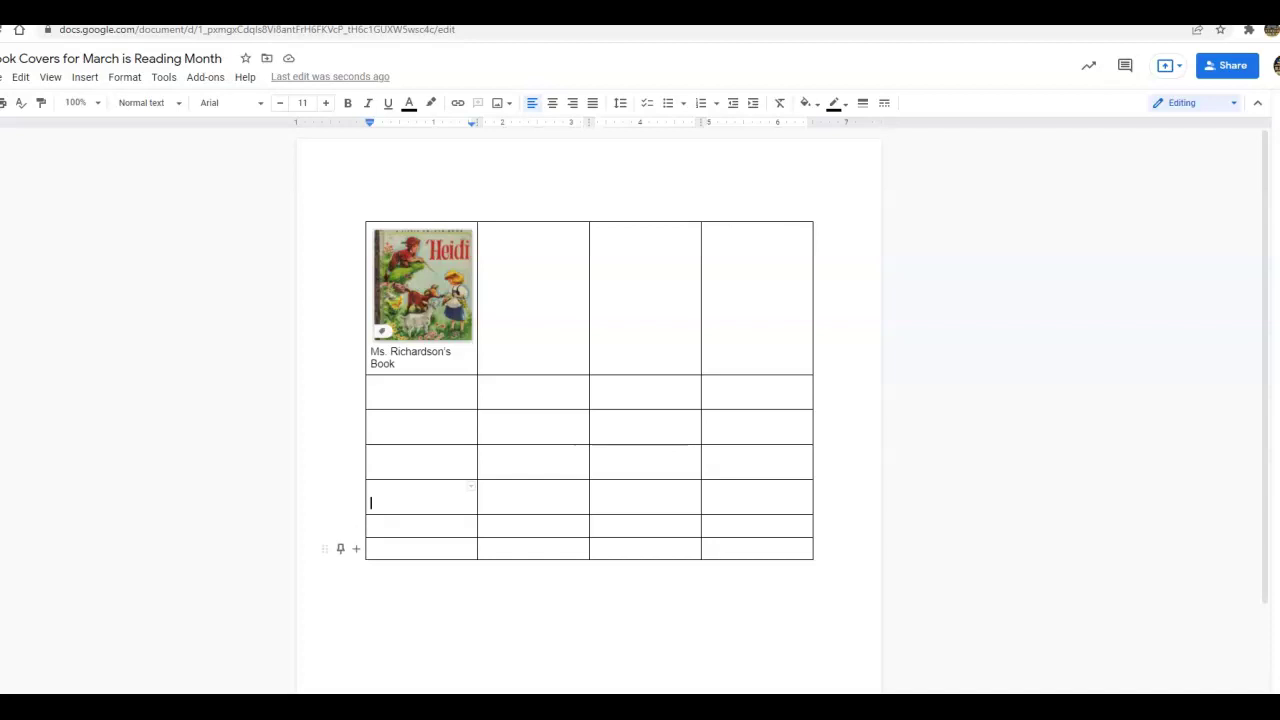
pyautogui.click(371, 525)
pyautogui.press('Return')
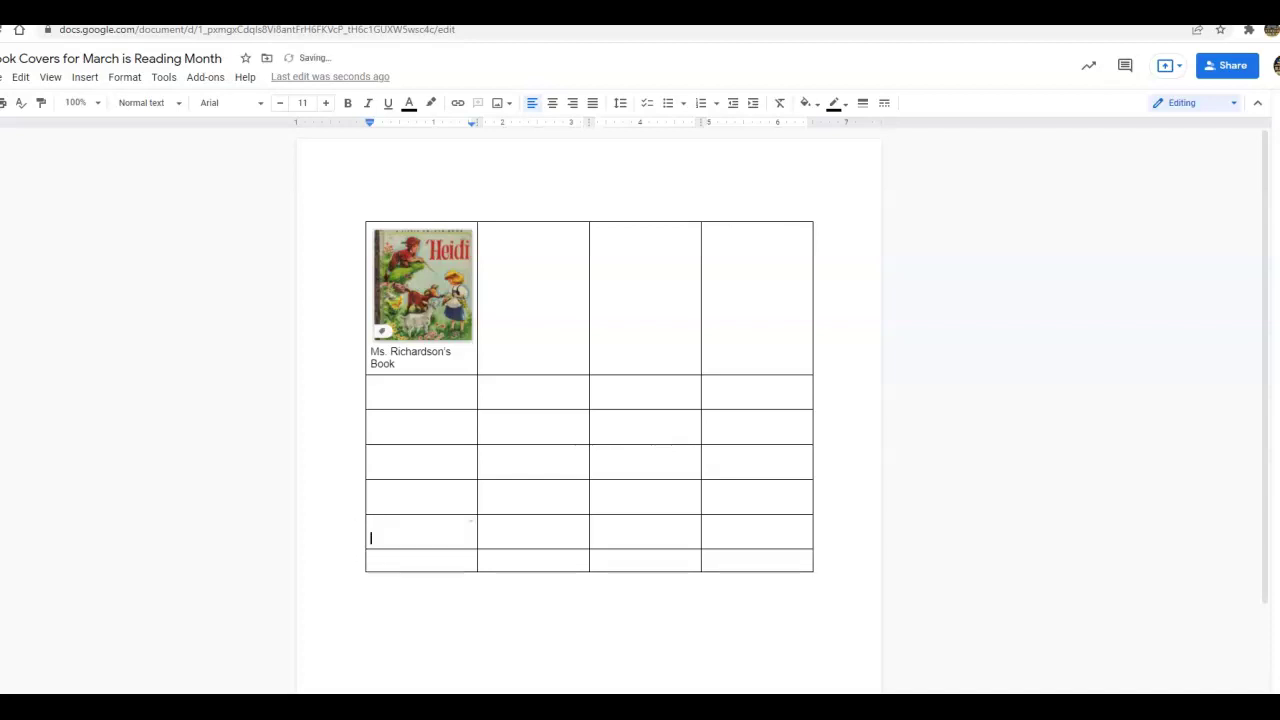
pyautogui.click(371, 557)
pyautogui.press('Return')
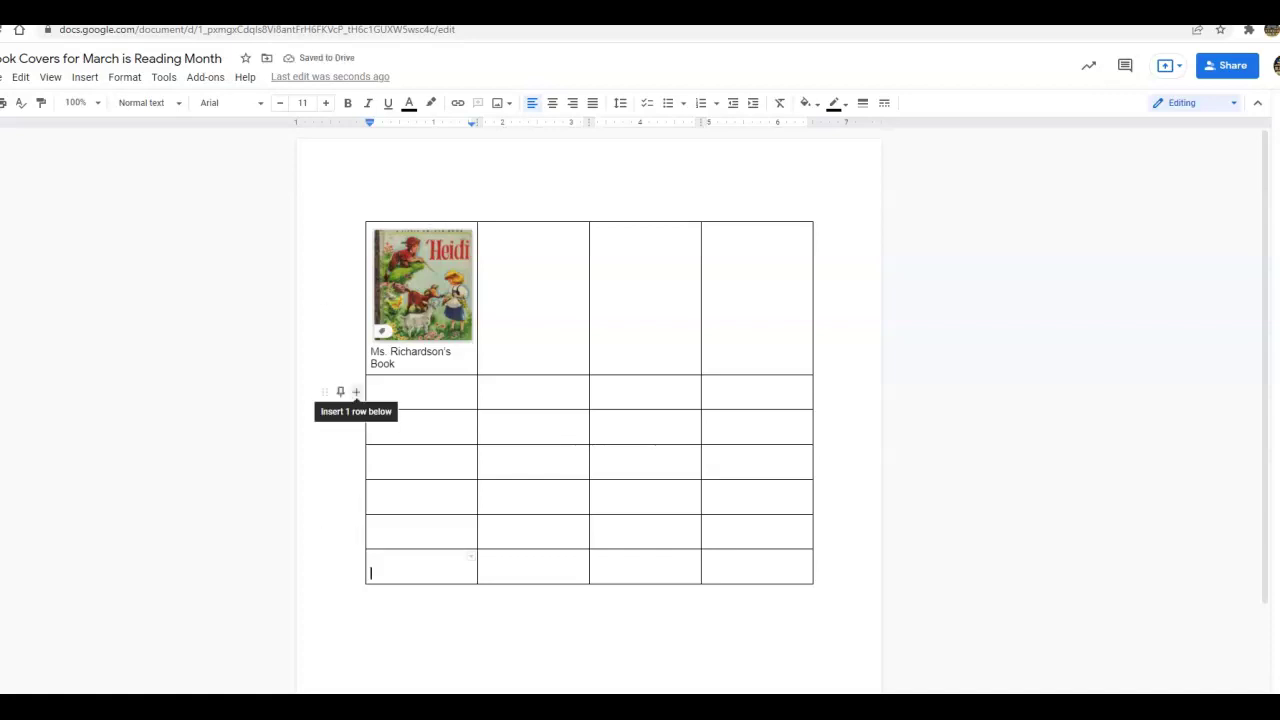
# Insert a new row below the table's second row and make it taller with a blank line
pyautogui.click(356, 391)
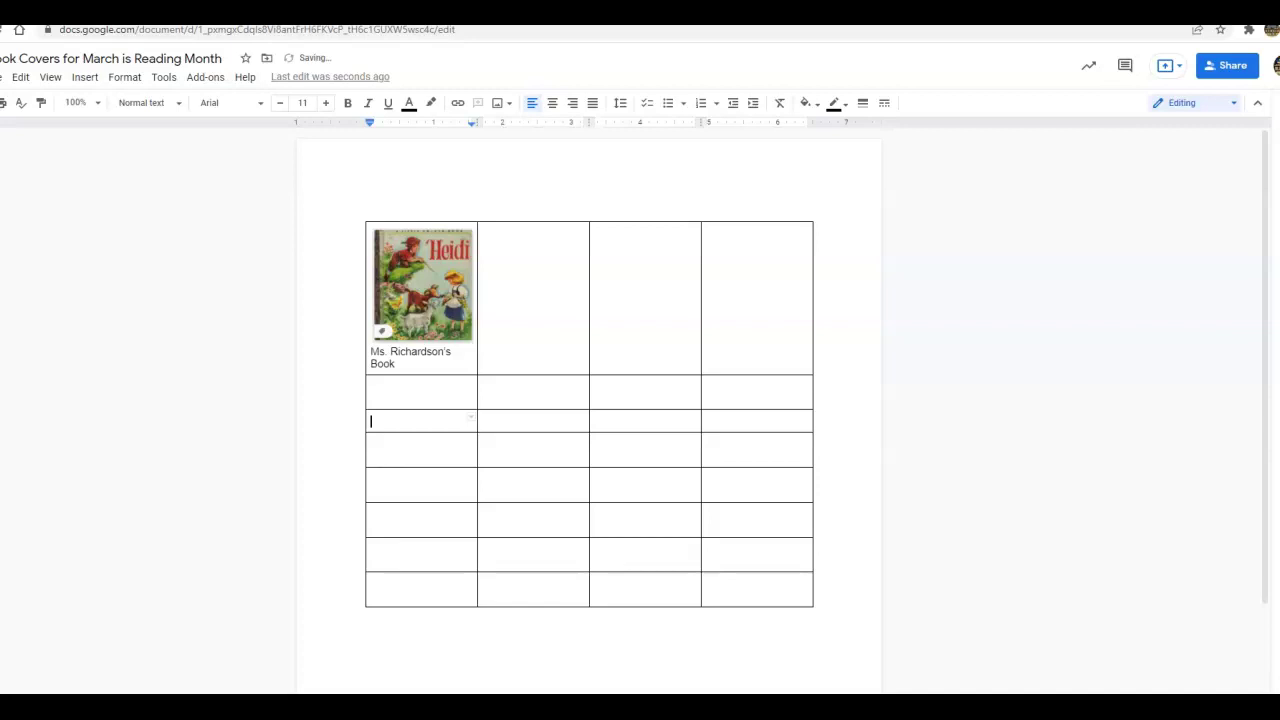
pyautogui.press('Return')
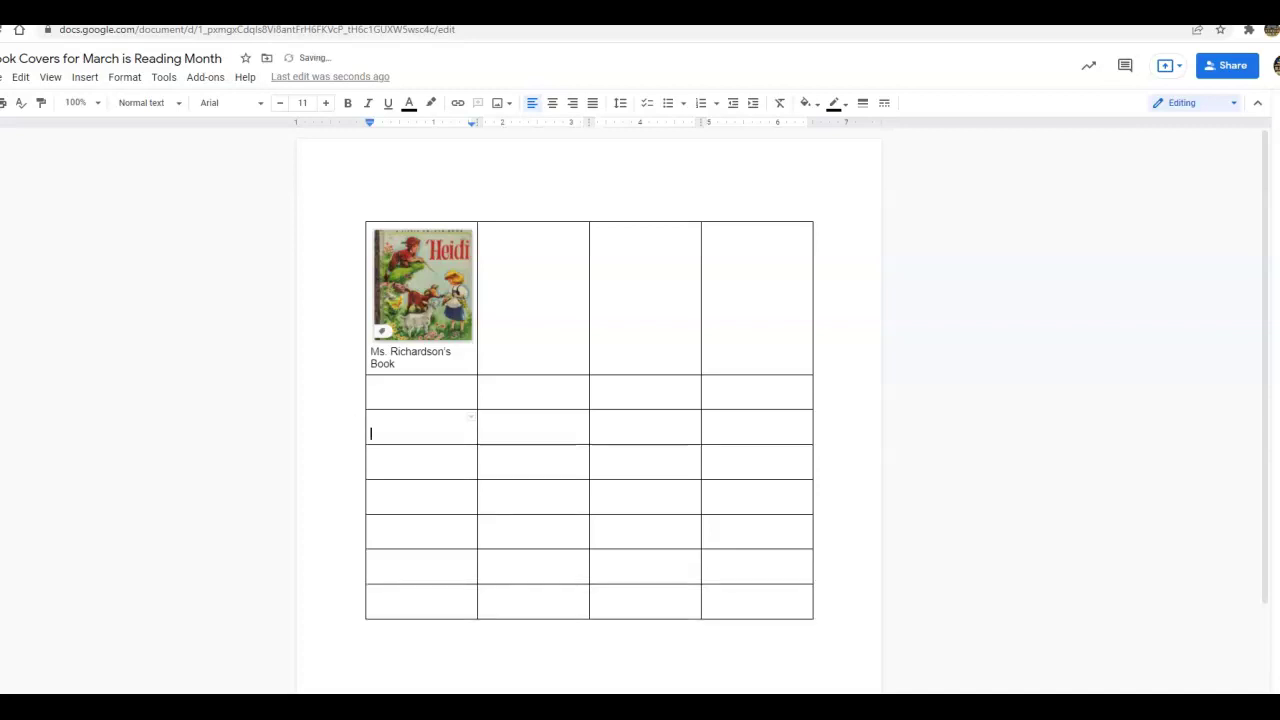